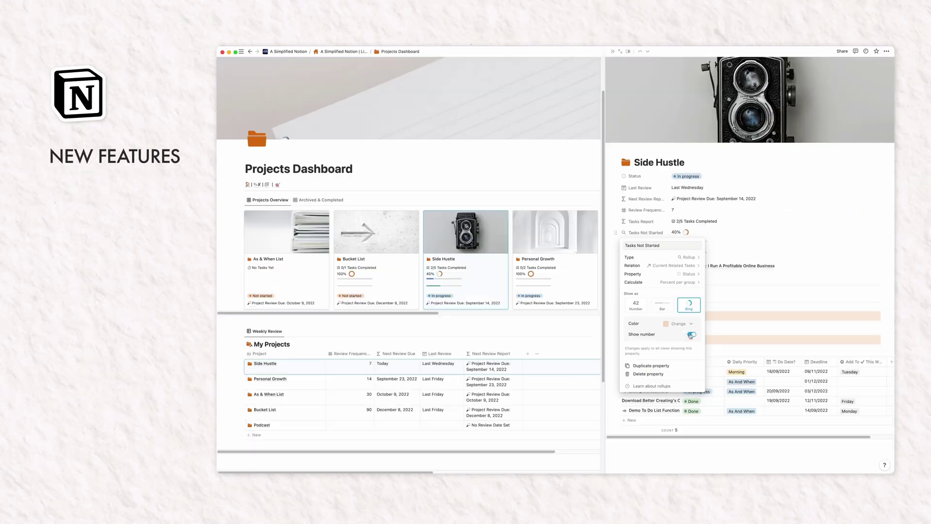
Display the dashboard's habit progress as bars instead of rings.
click(667, 309)
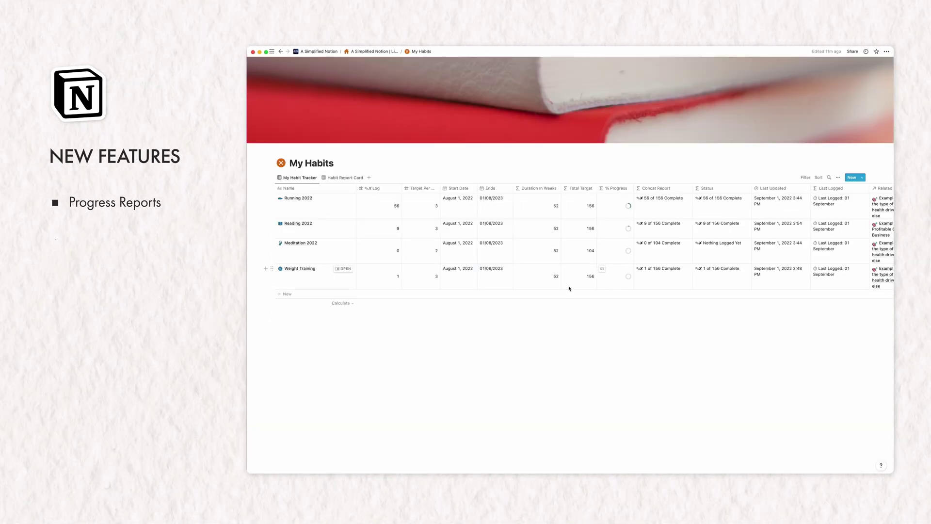
Switch to the Habit Report Card view and mark Demo To Do List Functions as In progress.
click(345, 178)
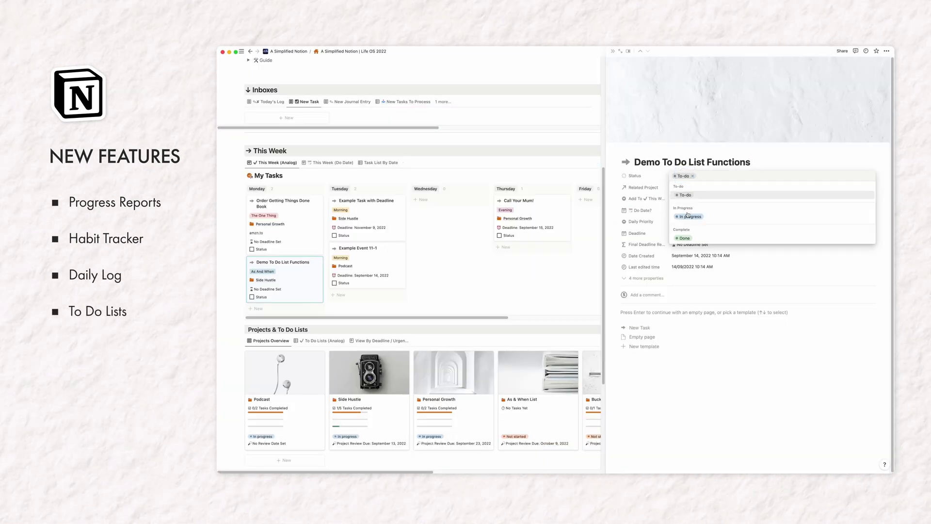
click(687, 218)
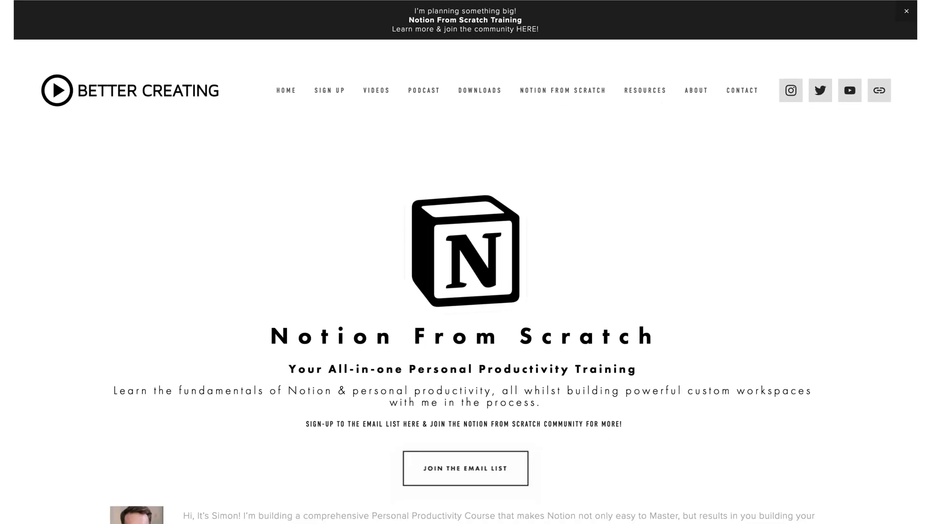
Load the Revue newsletter signup page from Join the Email List on the Notion From Scratch page.
scroll(465, 262, down, 4)
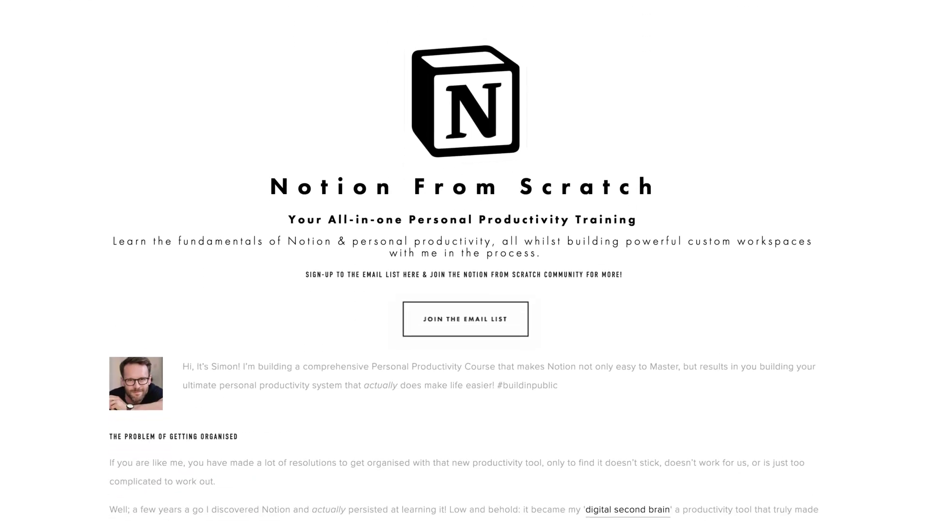
click(466, 311)
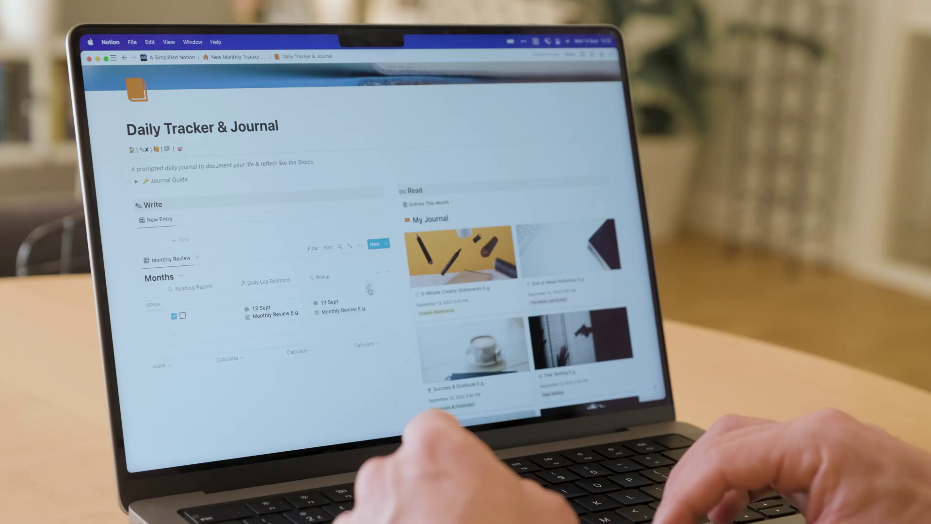
click(368, 289)
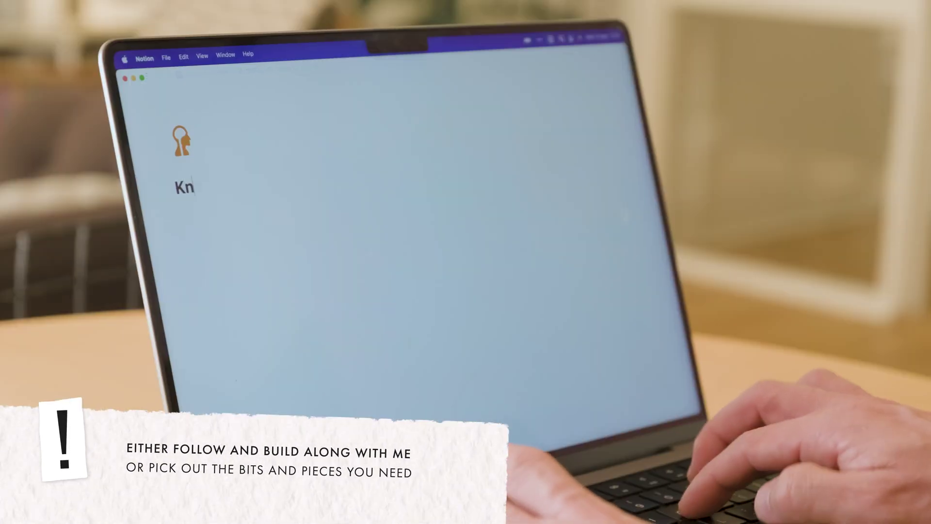
Finish the 'Knowledge Bank' page title and start a new page with the /page command.
text(owledge Bank)
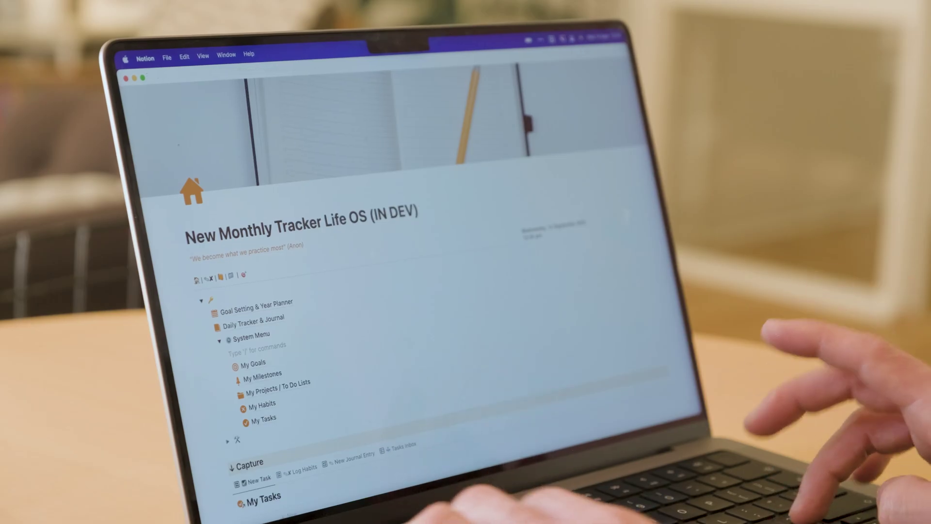
text(/pa)
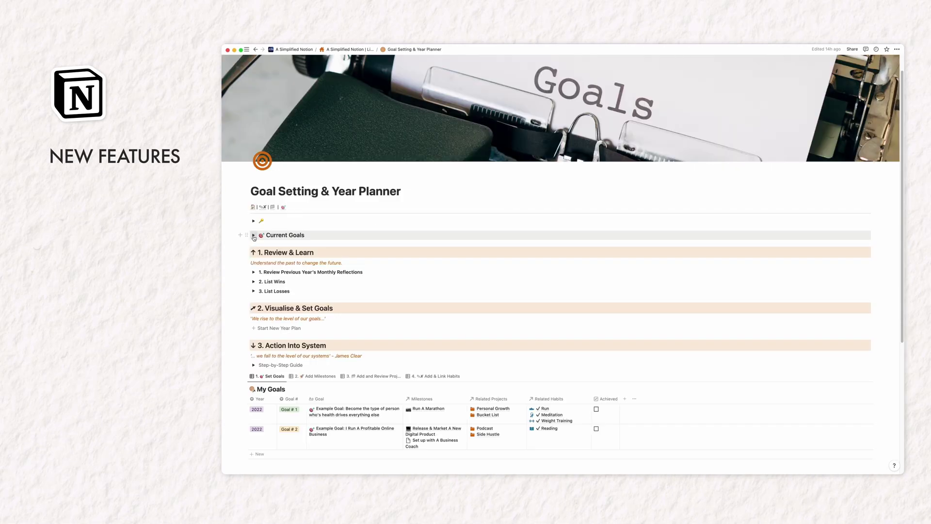
Expand Current Goals, then set the Call Your Mum! do date to 16 September 2022.
click(253, 235)
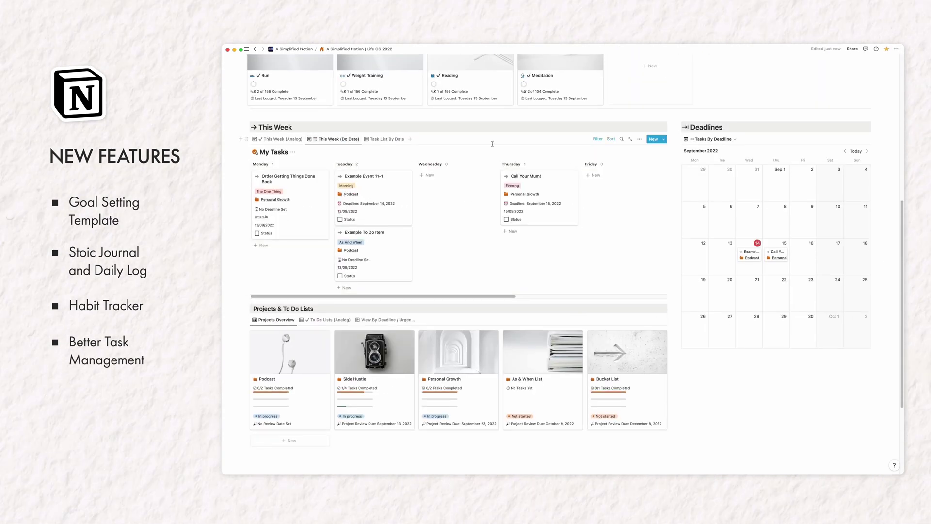
click(528, 180)
click(690, 209)
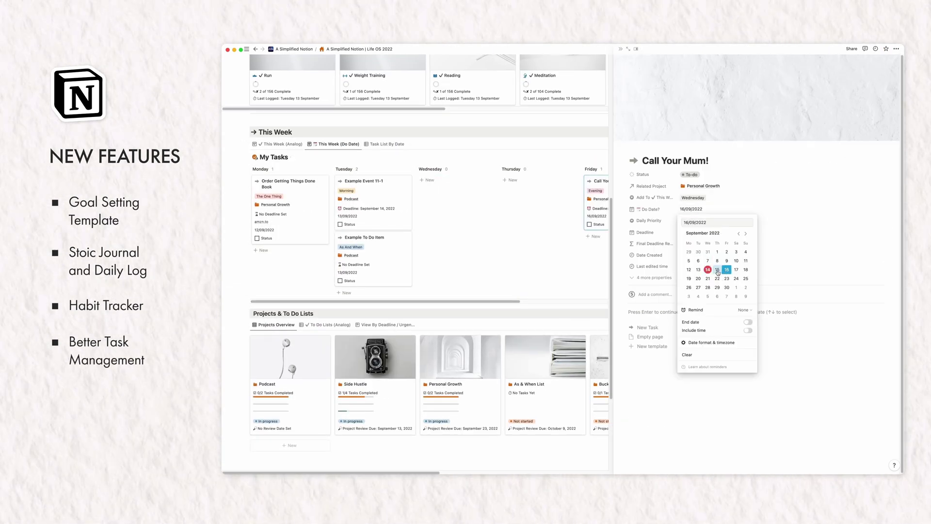
click(717, 270)
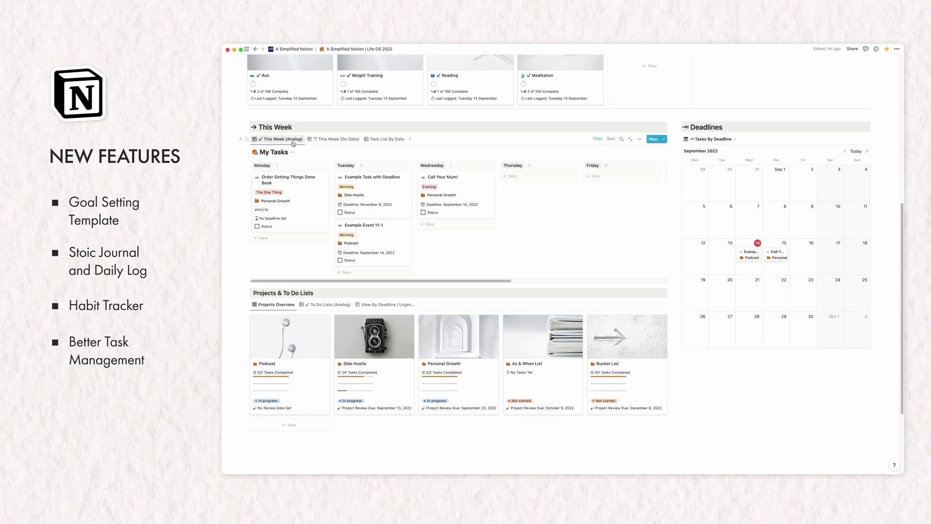
scroll(295, 145, up, 3)
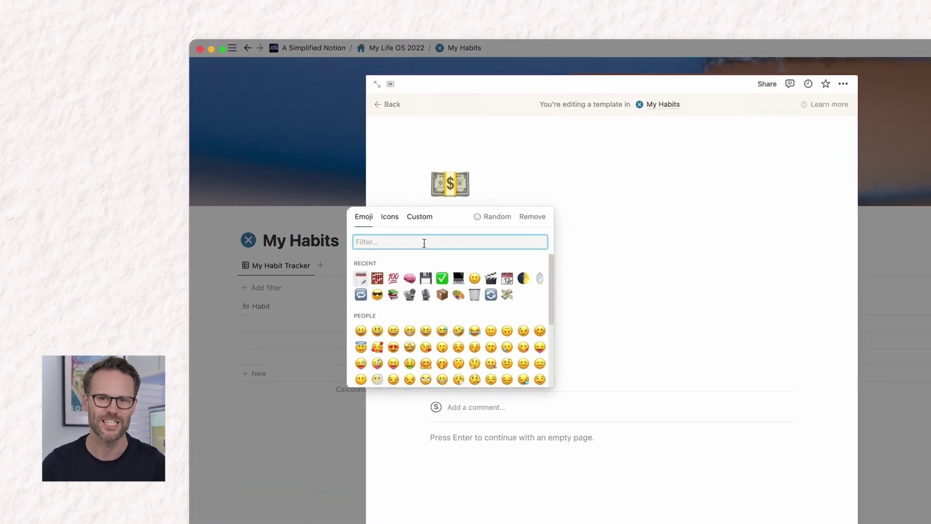
Give the New Habit template an X icon from the Icons set in a new colour.
click(398, 160)
click(341, 320)
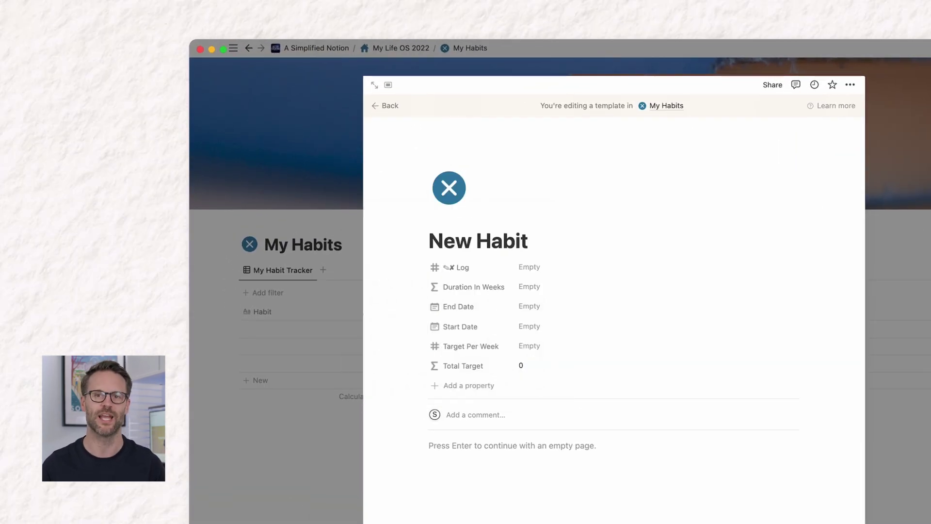
click(452, 200)
mouse_move(357, 283)
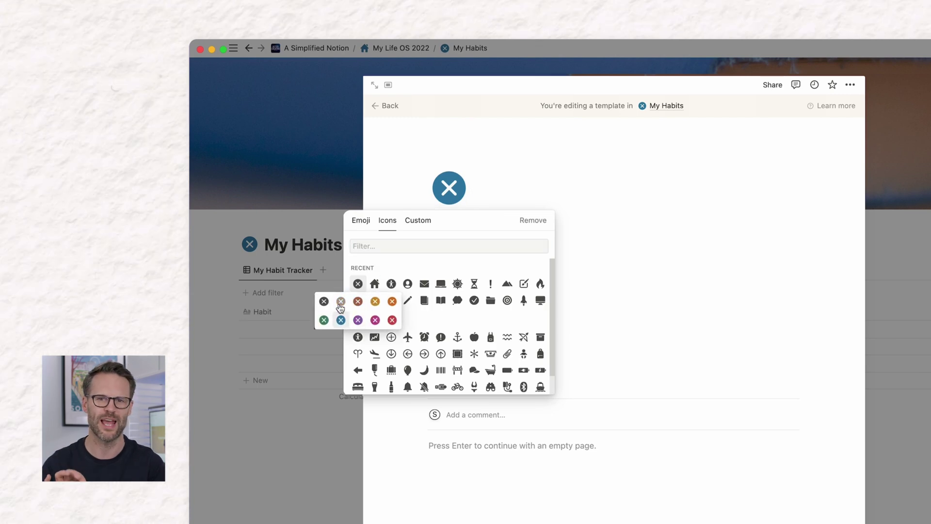
click(375, 301)
Back in My Habits, add a habit from the templates and open the Running habit's page.
click(380, 304)
click(706, 269)
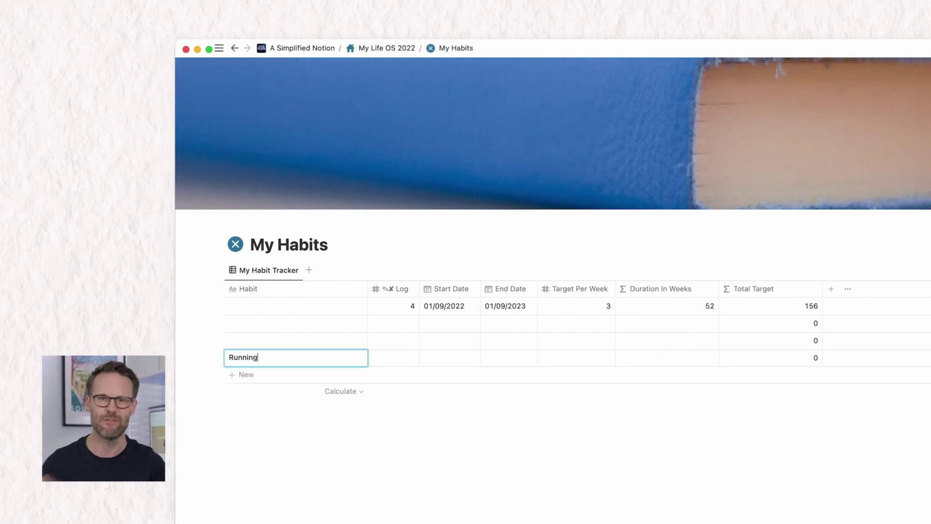
click(364, 359)
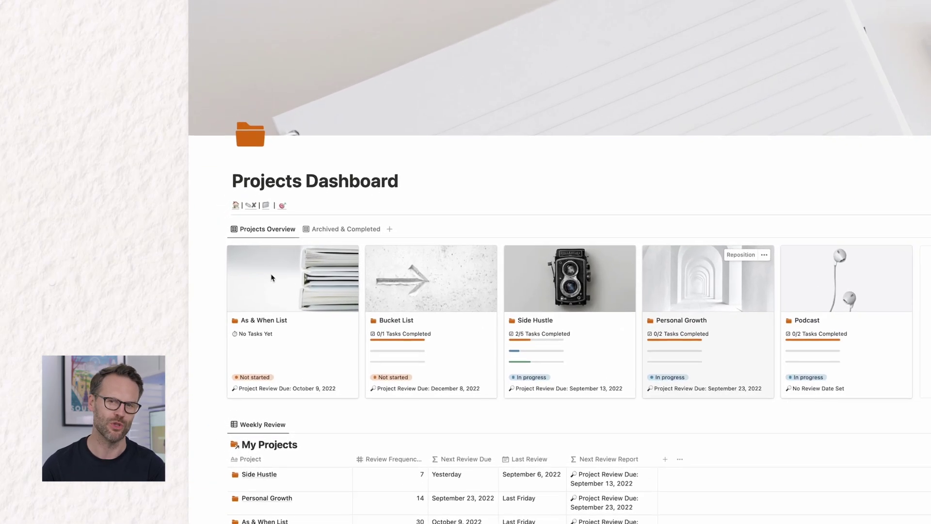
Go to the Life OS 2022 home page and expand its Menu of dashboards and system links.
click(235, 206)
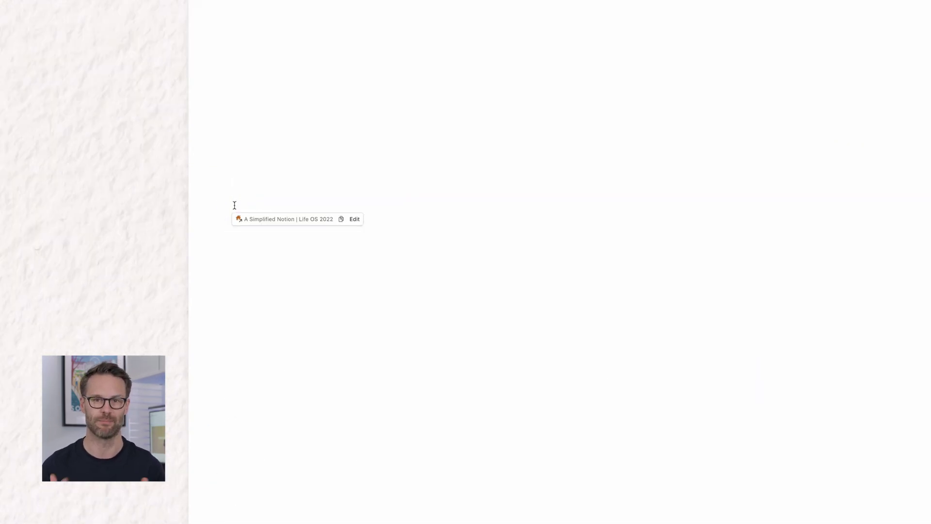
click(237, 265)
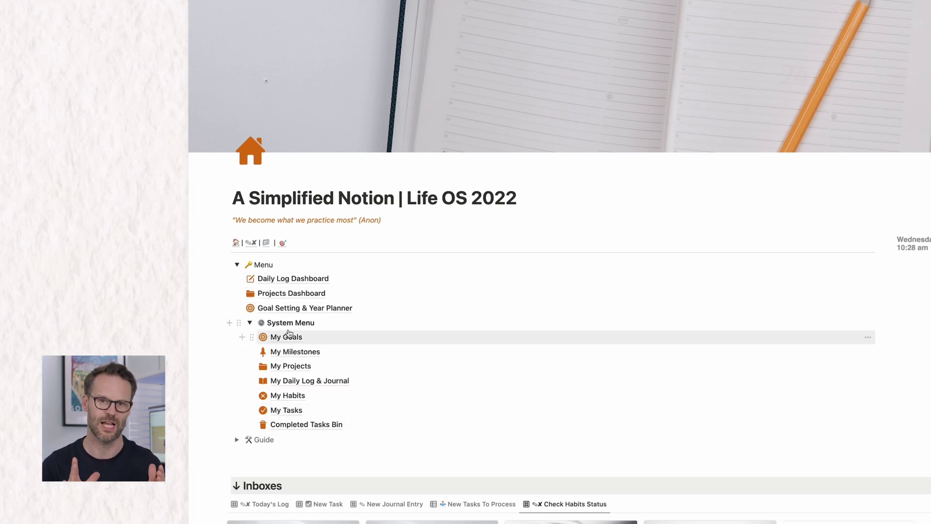
scroll(241, 270, up, 1)
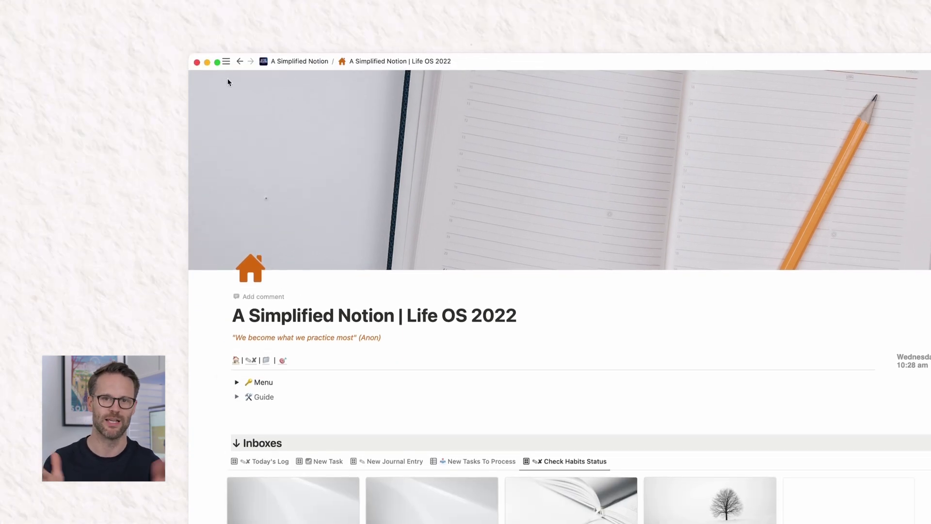
mouse_move(226, 38)
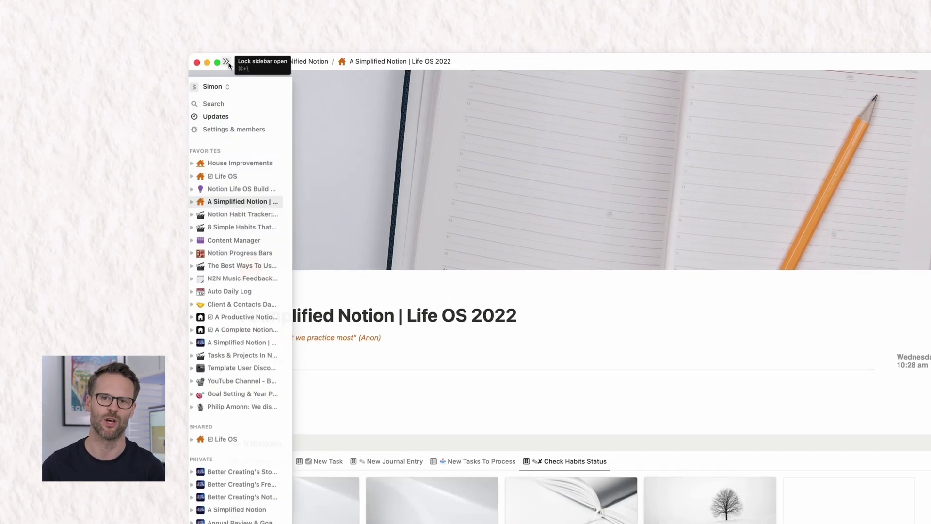
click(196, 203)
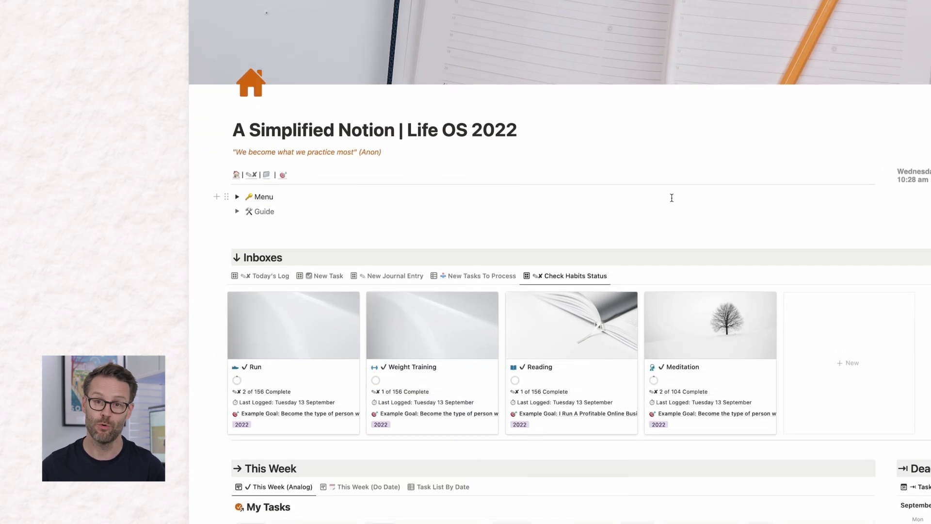
Expand the Guide and Home Page & Dashboards notes, then collapse them again.
click(238, 197)
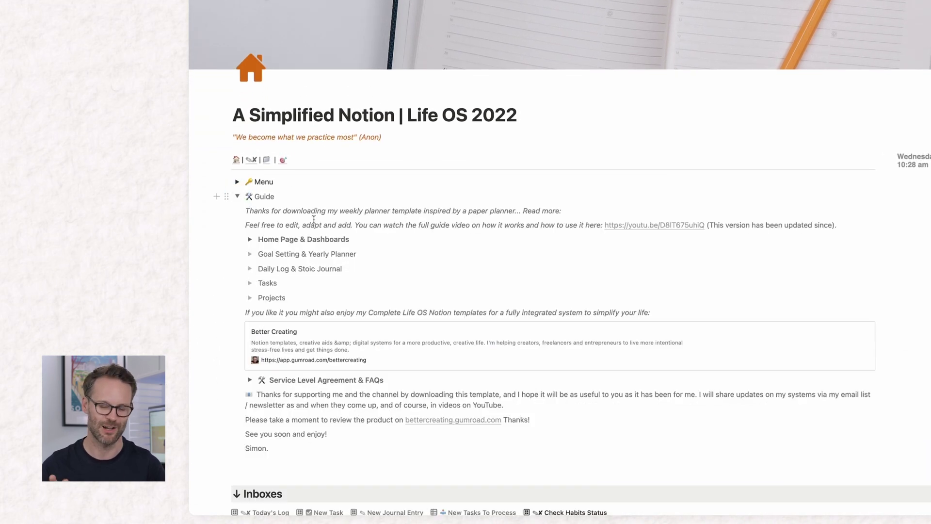
click(250, 239)
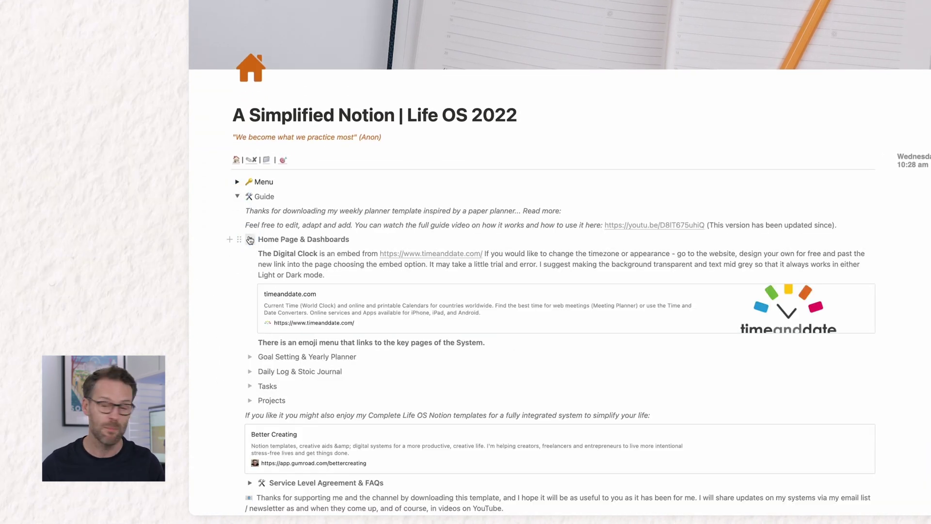
click(250, 240)
click(237, 196)
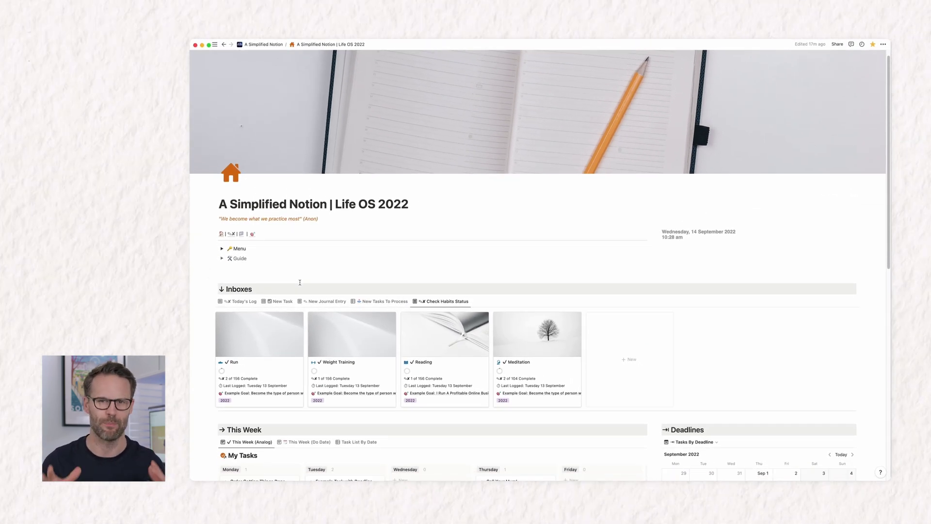
Visit the Goal Setting & Year Planner page and return to the Life OS 2022 home page.
scroll(300, 282, down, 5)
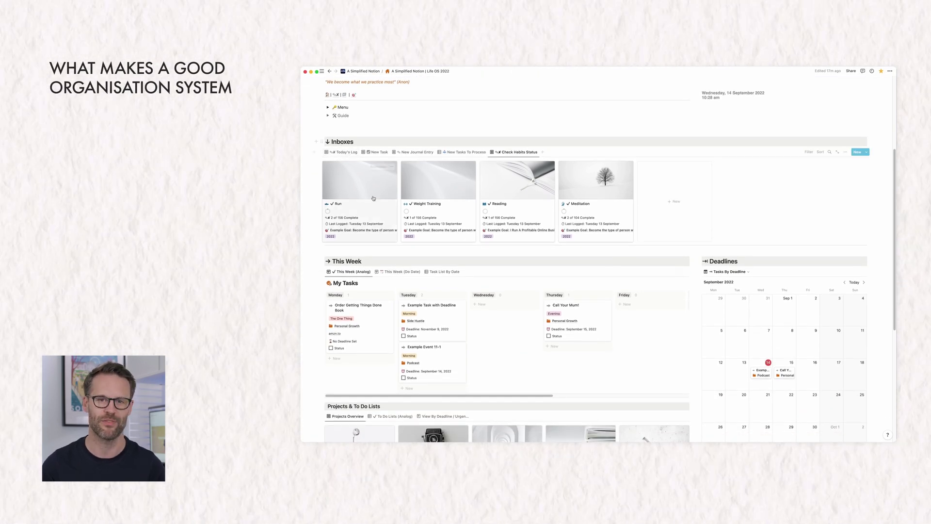
click(354, 96)
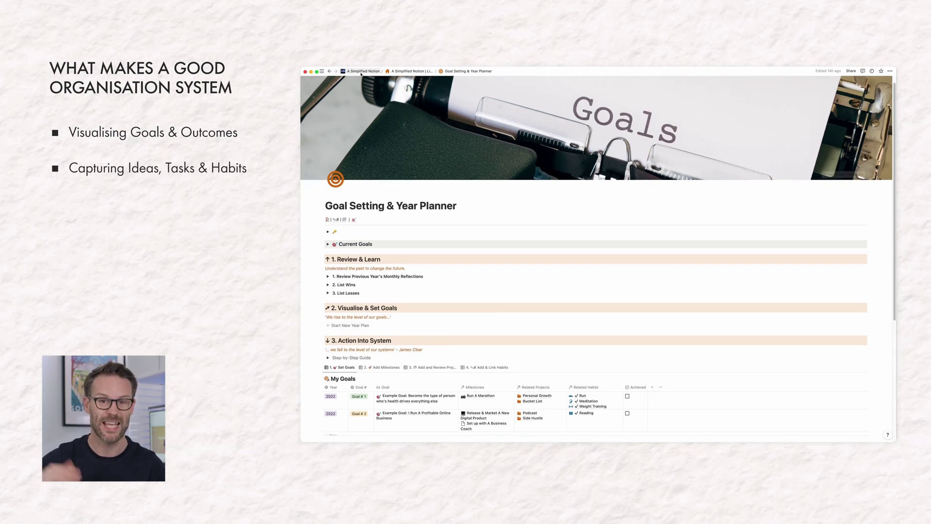
click(410, 72)
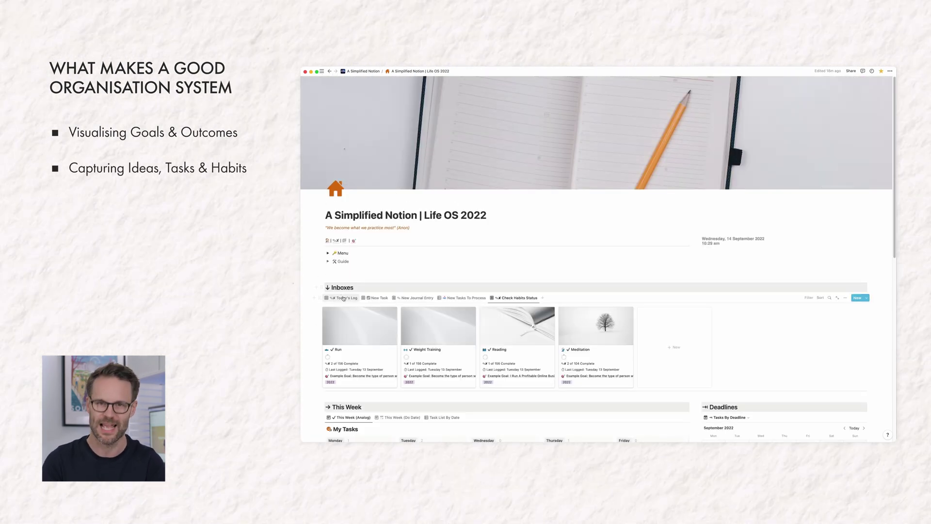
Switch Inboxes to Today's Log and browse the Podcast and Side Hustle project cards below.
click(343, 298)
scroll(394, 299, down, 4)
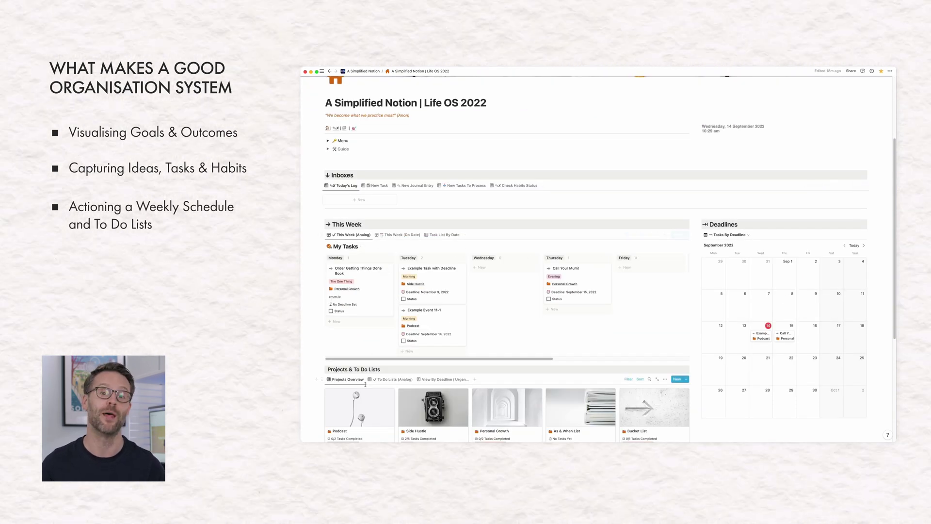
scroll(364, 383, down, 5)
scroll(456, 151, up, 5)
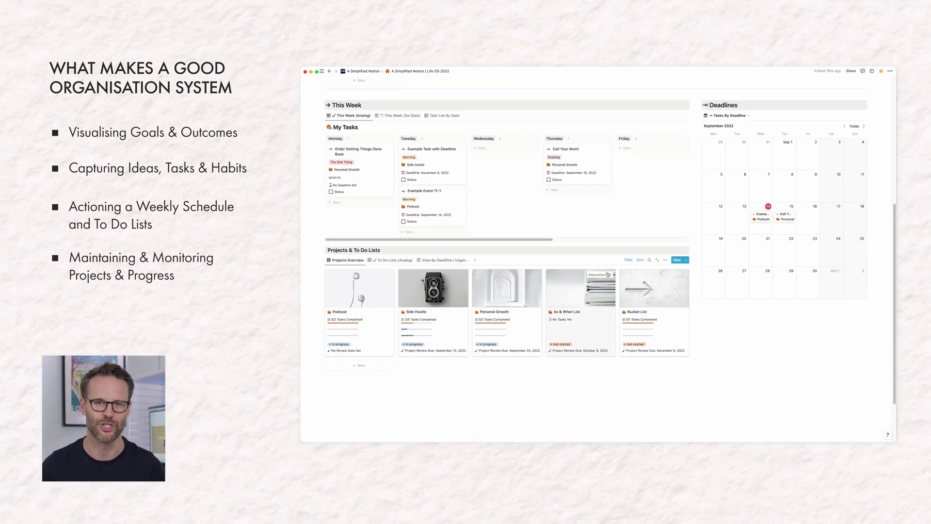